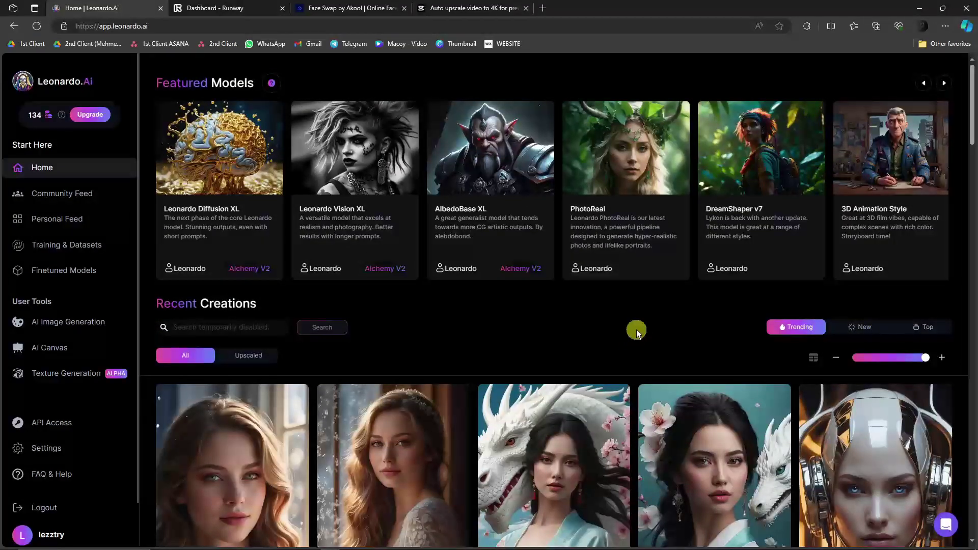
- In the 3D Animation Style model, replace 'woman' with 'girl' in the prompt and generate
{"action": "scroll", "coordinate": [636, 329], "scroll_direction": "down", "scroll_amount": 3}
{"action": "scroll", "coordinate": [636, 325], "scroll_direction": "up", "scroll_amount": 3}
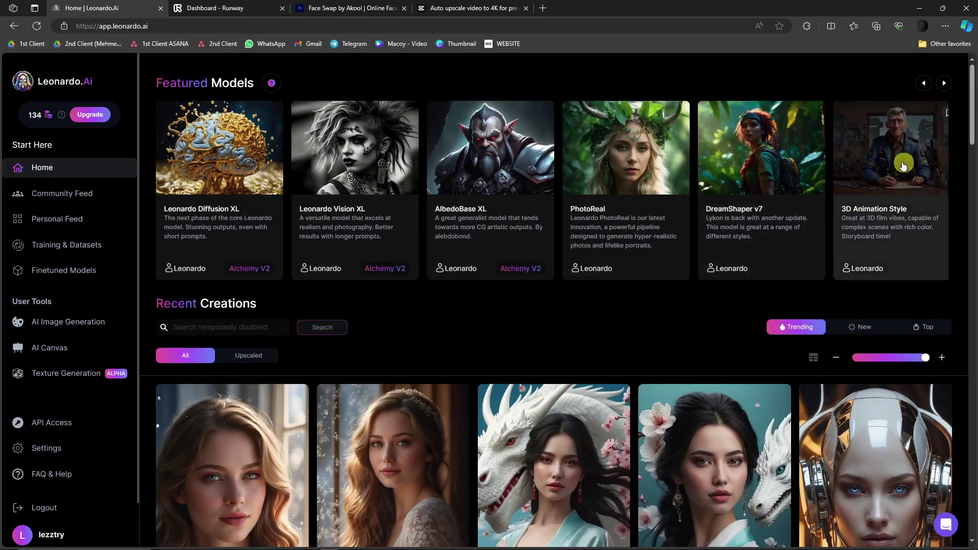
{"action": "mouse_move", "coordinate": [890, 188]}
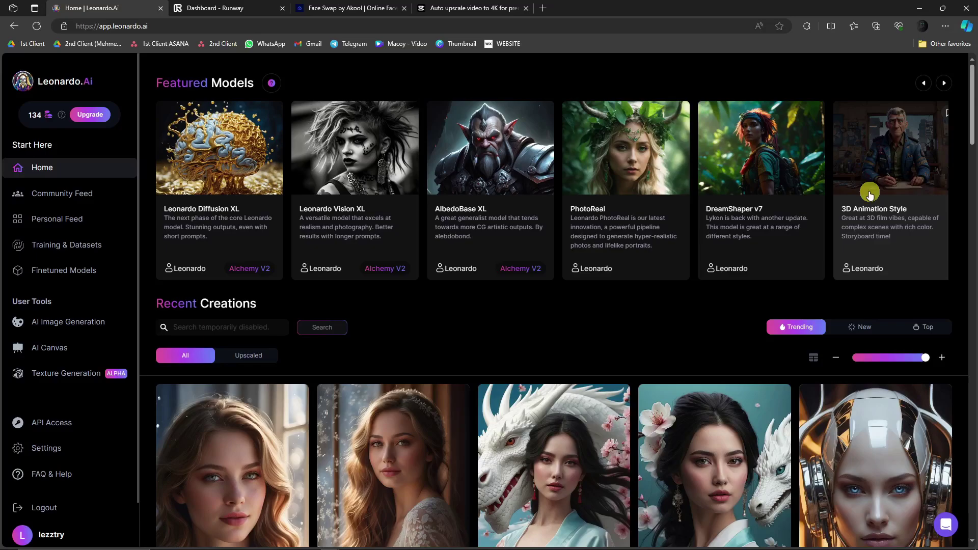
{"action": "left_click", "coordinate": [870, 194]}
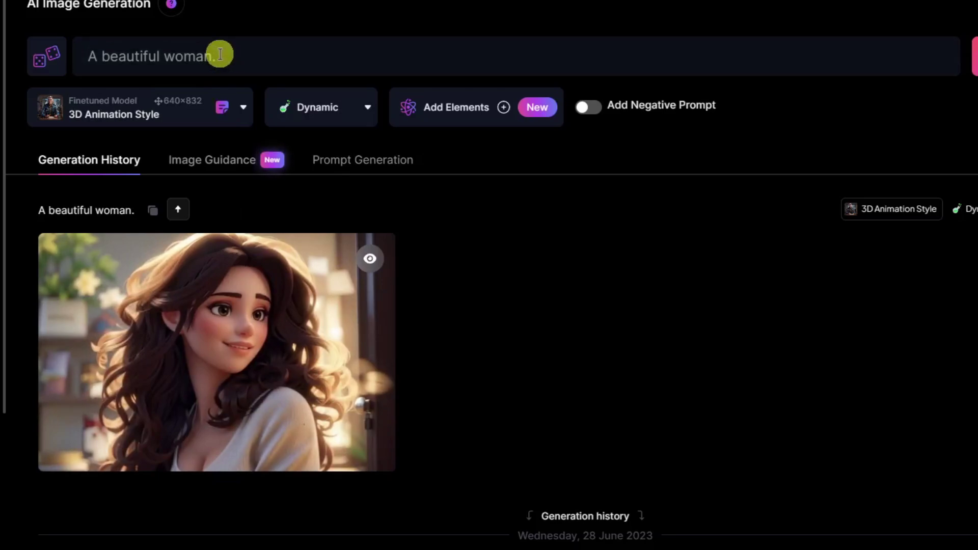
{"action": "left_click_drag", "start_coordinate": [162, 56], "coordinate": [212, 57]}
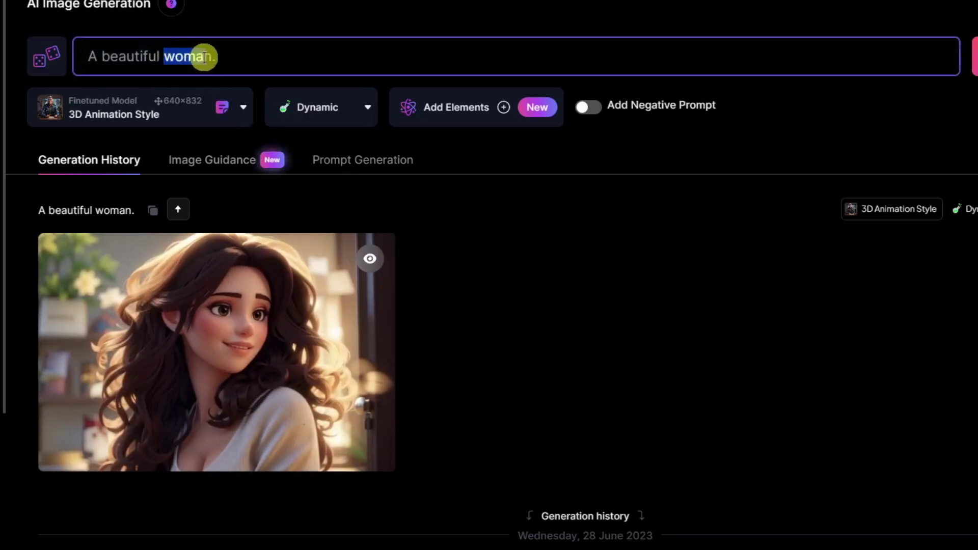
{"action": "type", "text": "girl"}
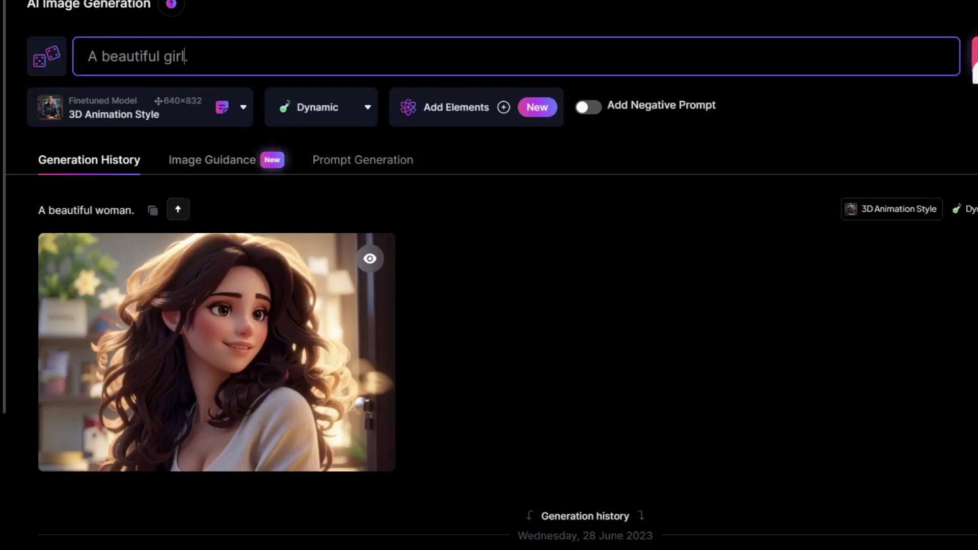
{"action": "left_click", "coordinate": [894, 117]}
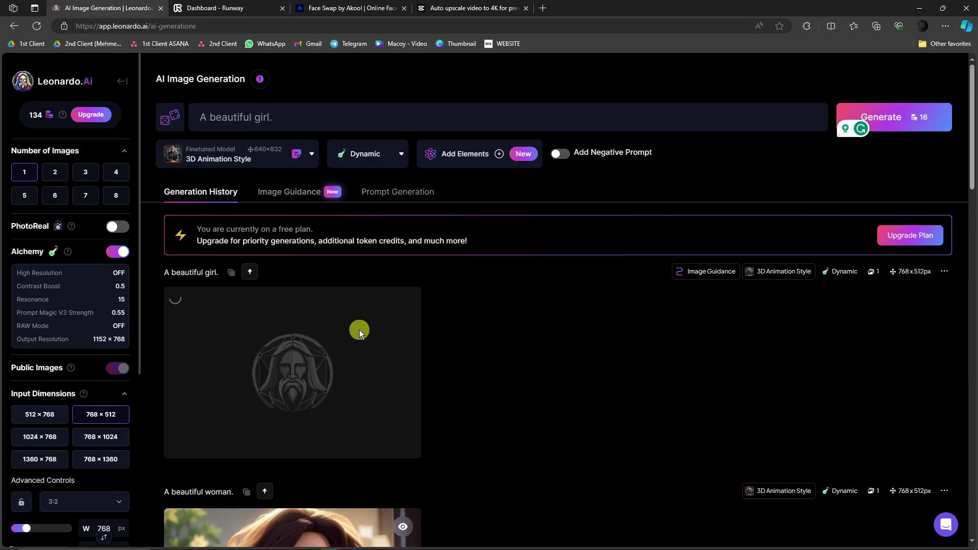
- Download the finished 'A beautiful girl.' cartoon portrait as a JPG
{"action": "scroll", "coordinate": [360, 329], "scroll_direction": "down", "scroll_amount": 3}
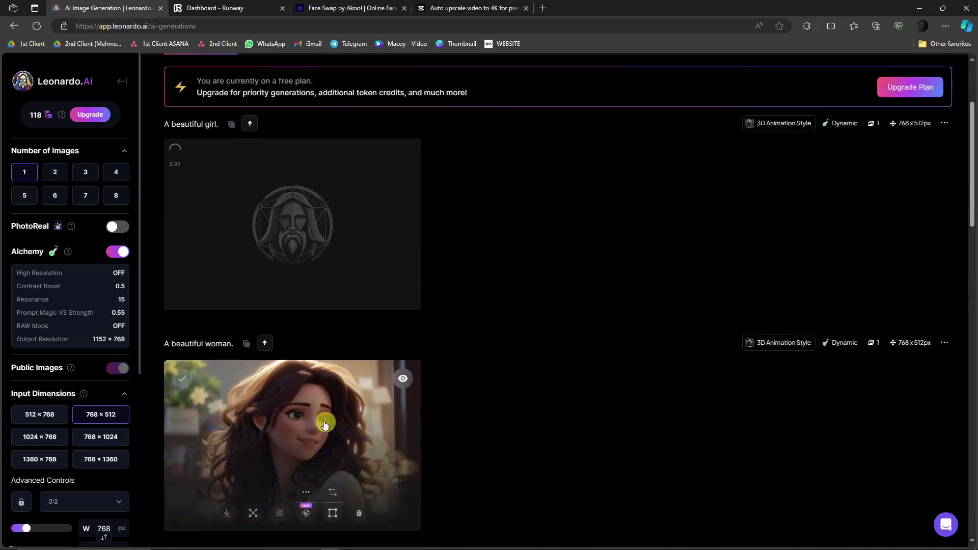
{"action": "scroll", "coordinate": [325, 425], "scroll_direction": "up", "scroll_amount": 3}
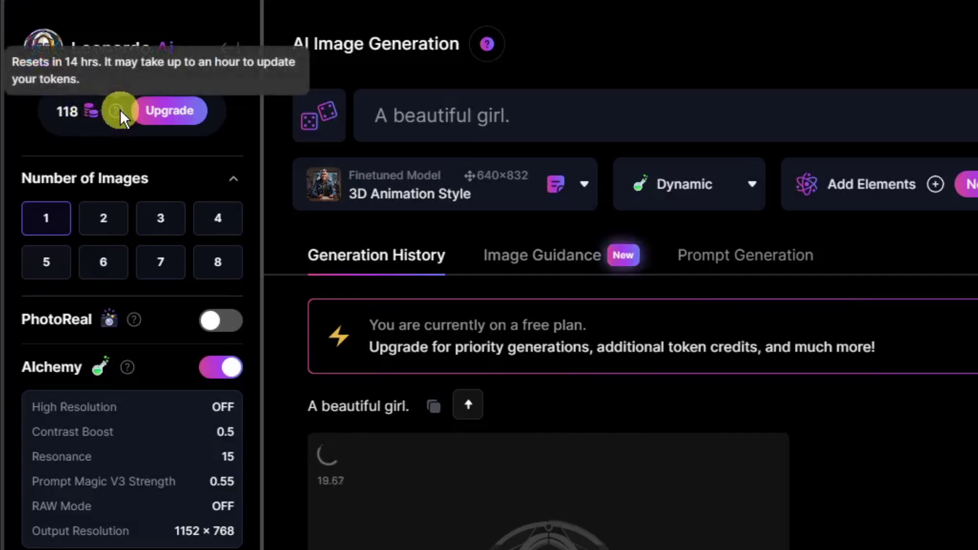
{"action": "mouse_move", "coordinate": [62, 115]}
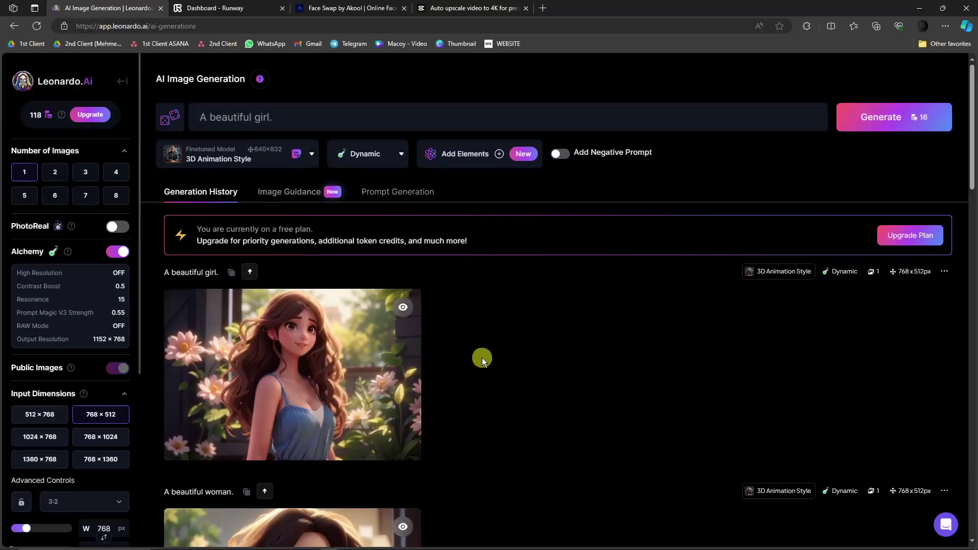
{"action": "scroll", "coordinate": [482, 354], "scroll_direction": "down", "scroll_amount": 3}
{"action": "scroll", "coordinate": [481, 350], "scroll_direction": "down", "scroll_amount": 1}
{"action": "scroll", "coordinate": [317, 232], "scroll_direction": "up", "scroll_amount": 4}
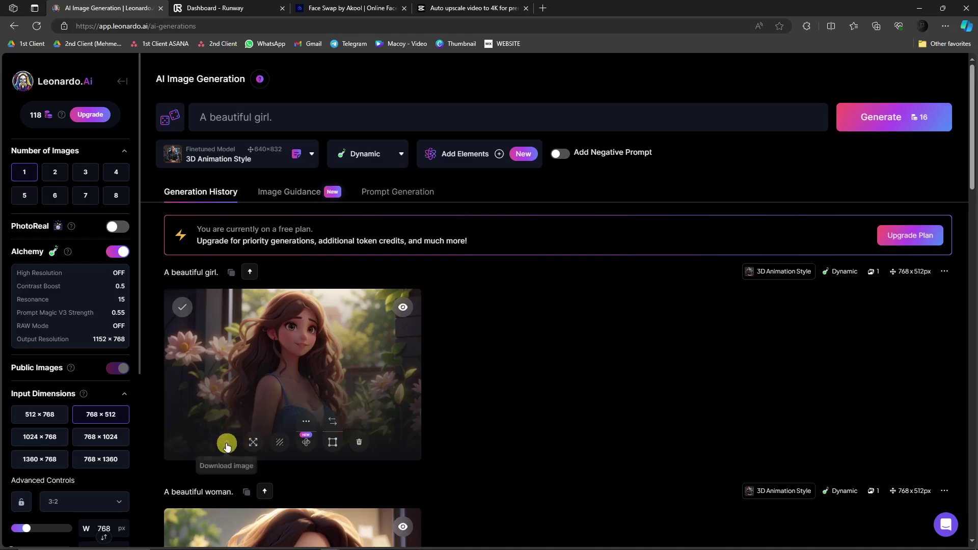
{"action": "left_click", "coordinate": [227, 446]}
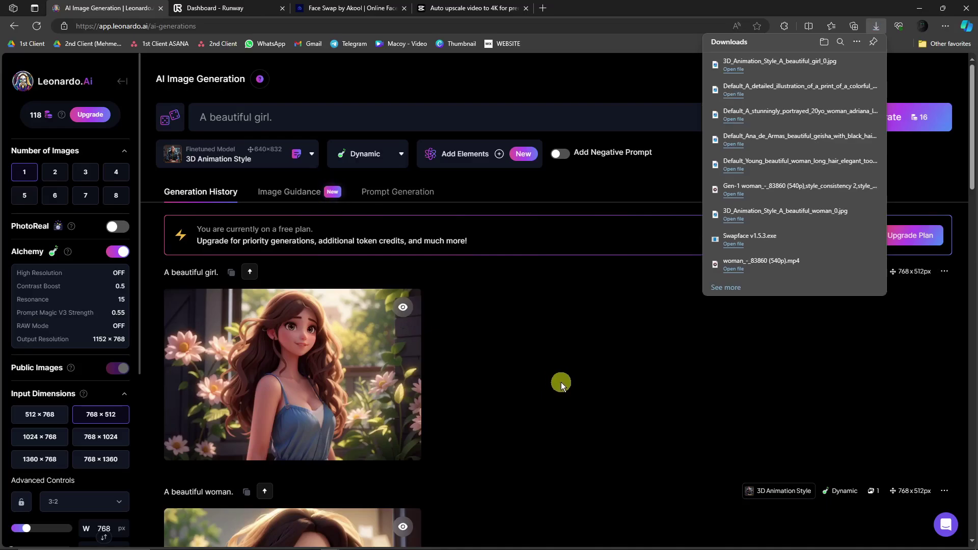
- Close the Leonardo.Ai tab and browse the Runway dashboard tools
{"action": "left_click", "coordinate": [161, 9]}
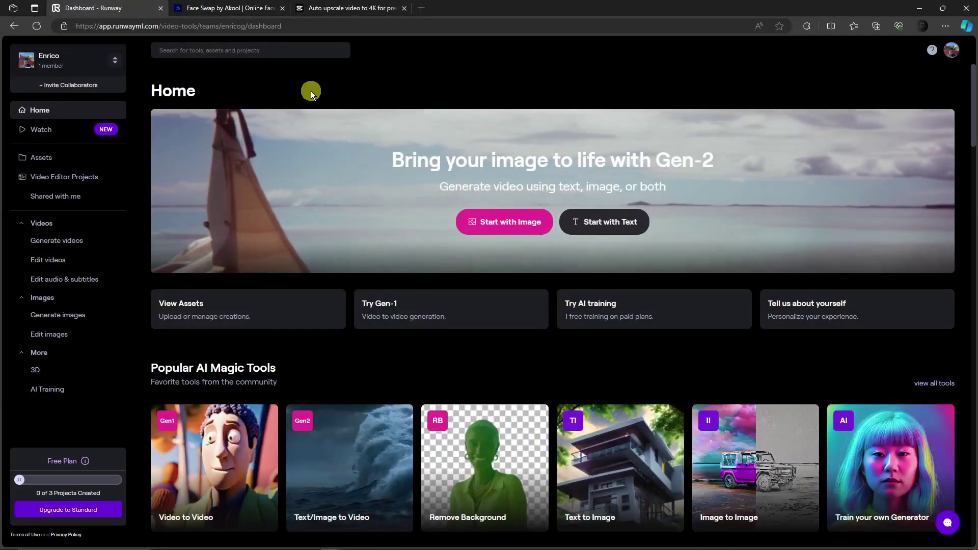
{"action": "scroll", "coordinate": [310, 90], "scroll_direction": "down", "scroll_amount": 5}
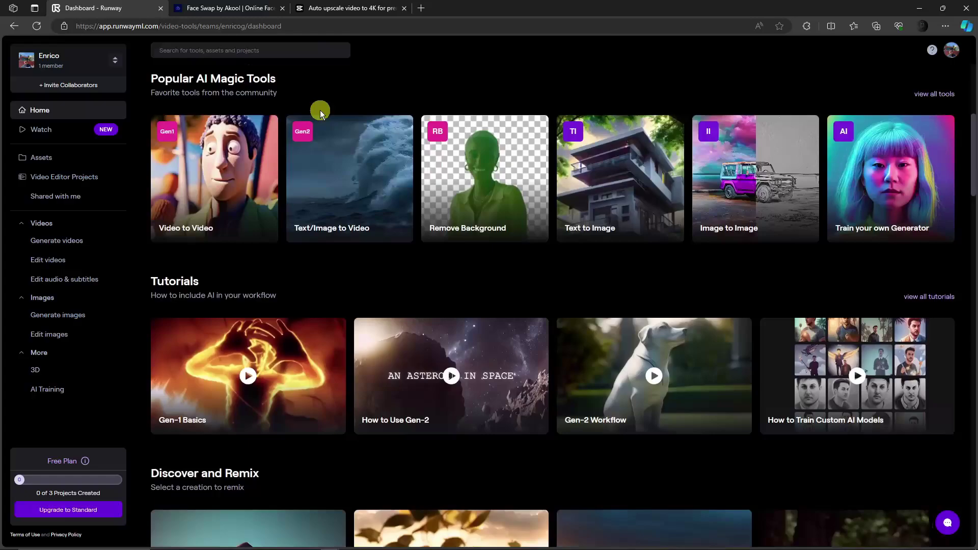
{"action": "scroll", "coordinate": [320, 110], "scroll_direction": "up", "scroll_amount": 5}
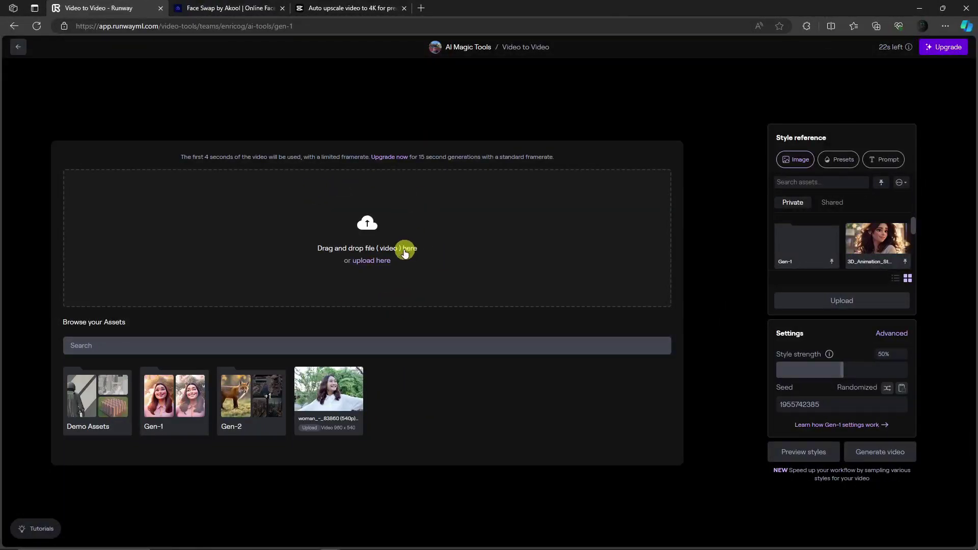
{"action": "mouse_move", "coordinate": [160, 542]}
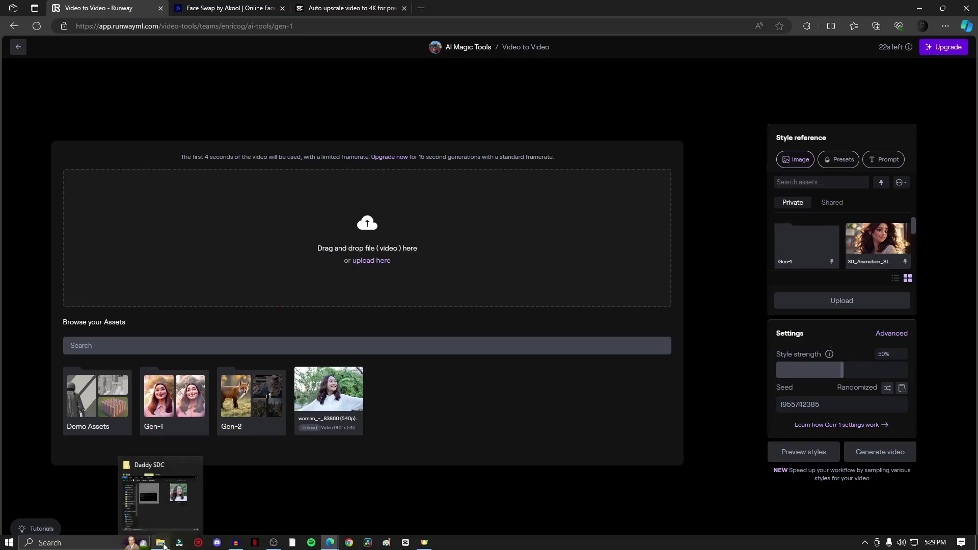
- Load the woman_-_83860 video from Downloads as the Video to Video input
{"action": "left_click", "coordinate": [153, 489]}
{"action": "left_click", "coordinate": [448, 213]}
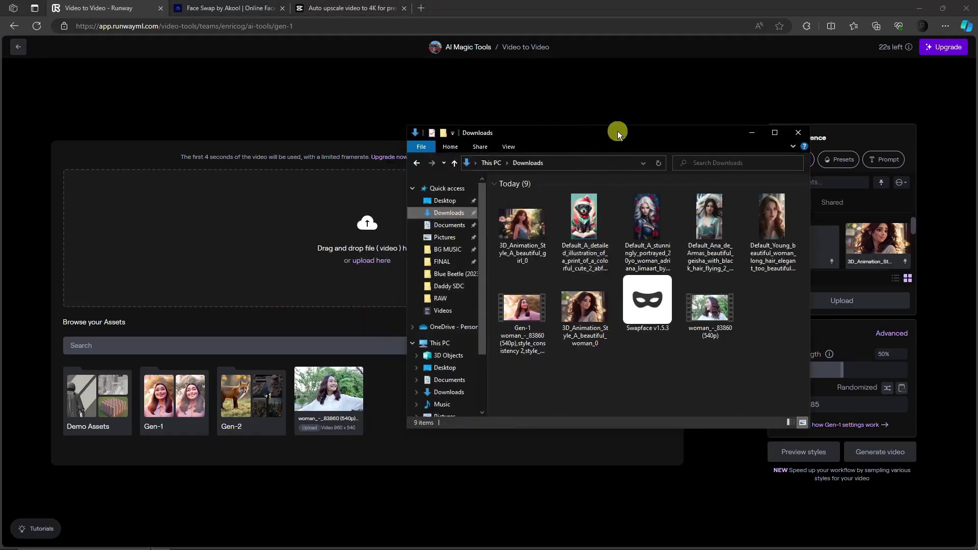
{"action": "left_click_drag", "start_coordinate": [617, 132], "coordinate": [743, 133]}
{"action": "left_click_drag", "start_coordinate": [836, 308], "coordinate": [366, 247]}
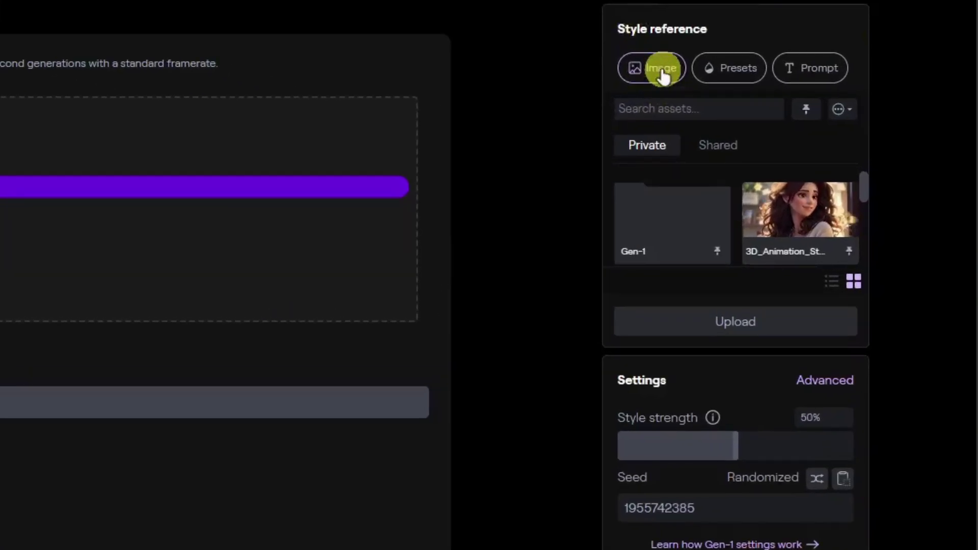
- Switch the style reference to Image and start uploading a style image
{"action": "left_click", "coordinate": [738, 72]}
{"action": "left_click", "coordinate": [817, 72]}
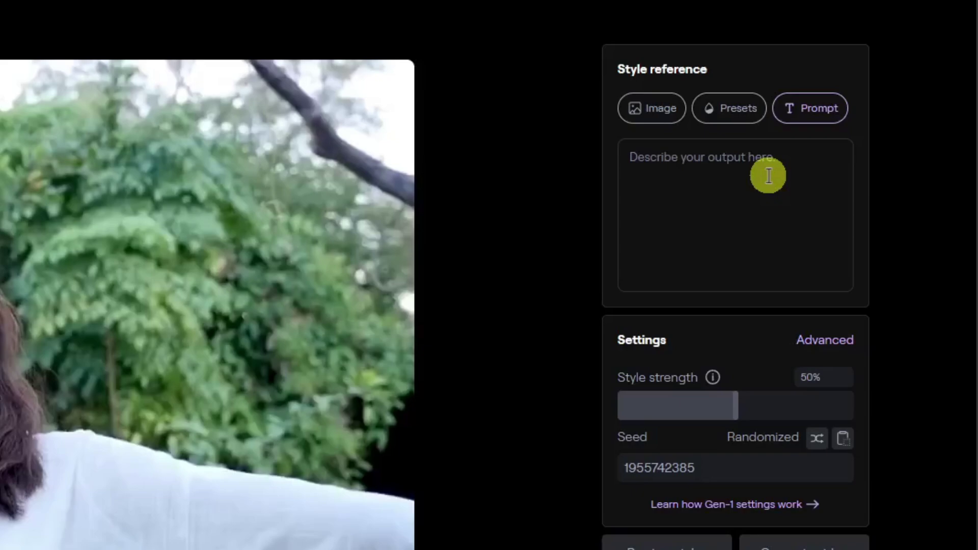
{"action": "left_click", "coordinate": [659, 115]}
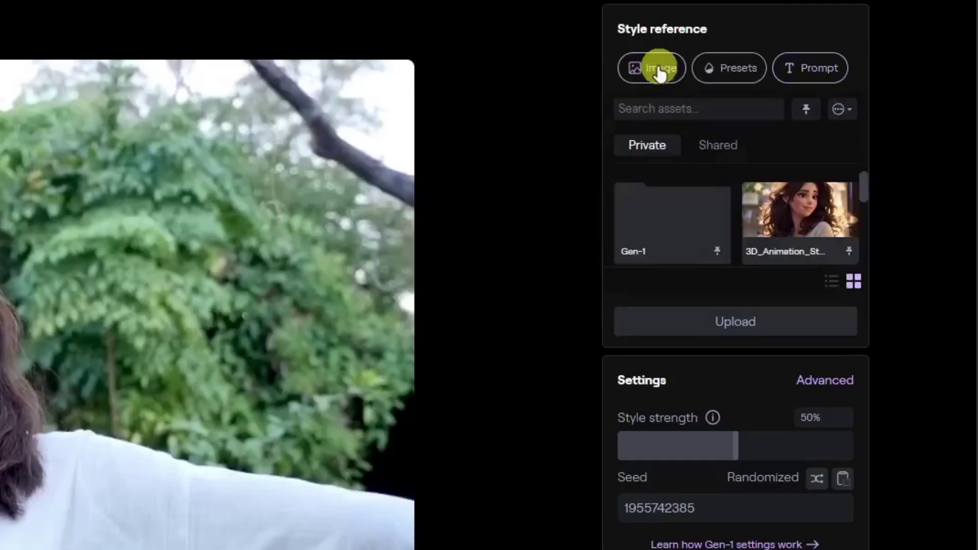
{"action": "left_click", "coordinate": [725, 321]}
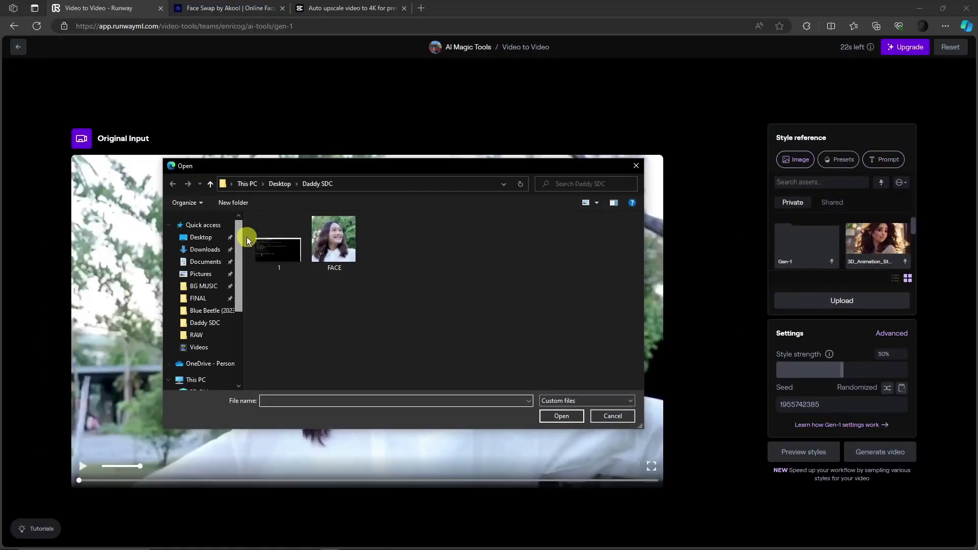
- Upload the 3D_Animation girl image from Downloads and select it as the style reference
{"action": "left_click", "coordinate": [205, 249]}
{"action": "double_click", "coordinate": [275, 250]}
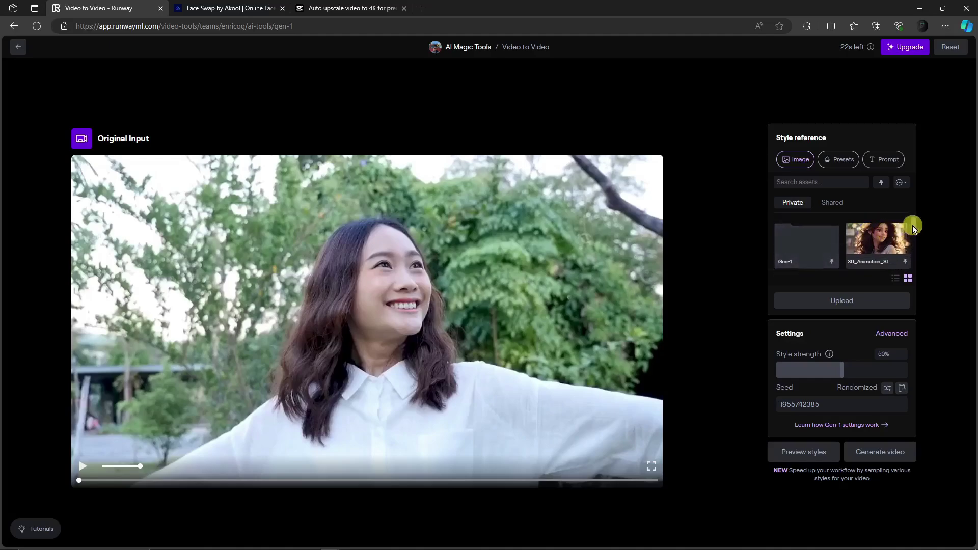
{"action": "scroll", "coordinate": [912, 240], "scroll_direction": "down", "scroll_amount": 3}
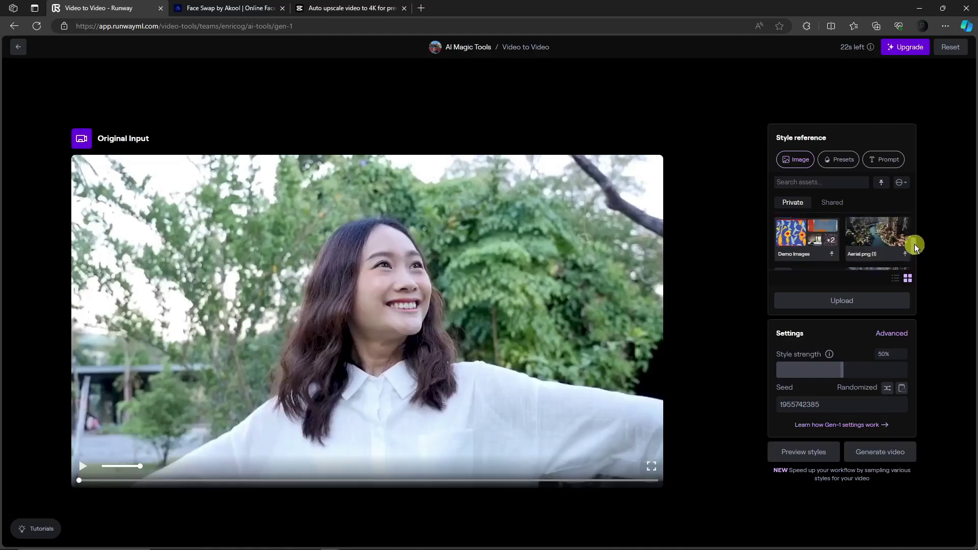
{"action": "scroll", "coordinate": [914, 231], "scroll_direction": "up", "scroll_amount": 3}
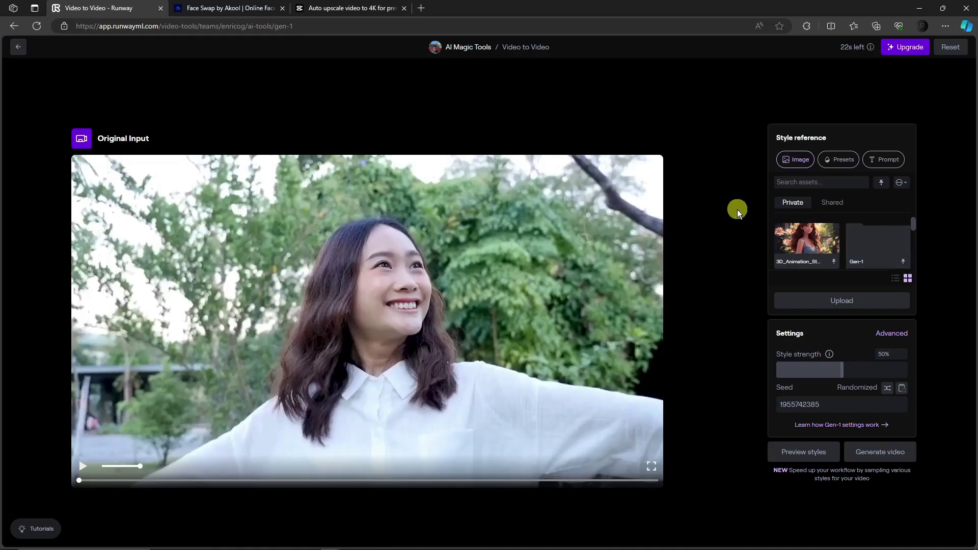
{"action": "left_click", "coordinate": [807, 240]}
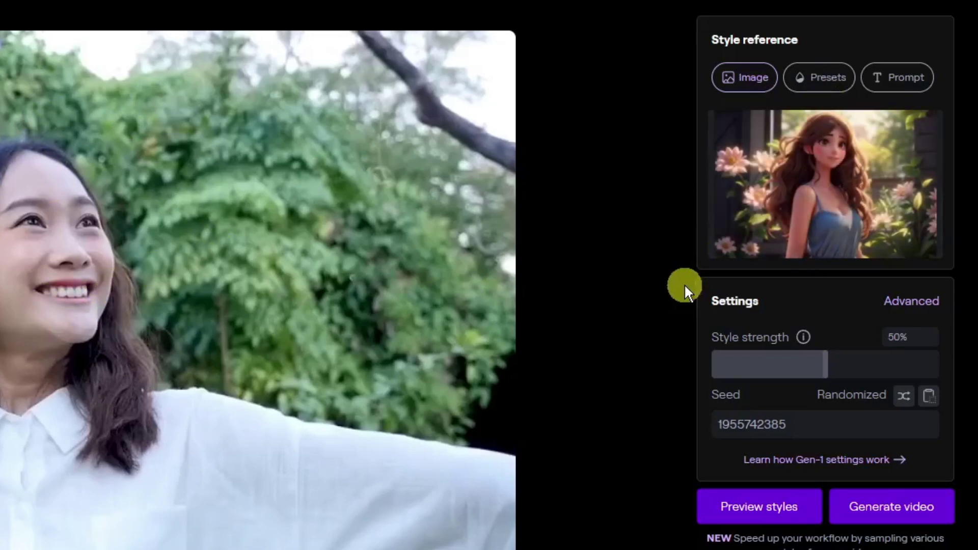
- Raise style strength to 100%, lower it back, and generate the cartoon Gen-1 video
{"action": "left_click", "coordinate": [891, 509]}
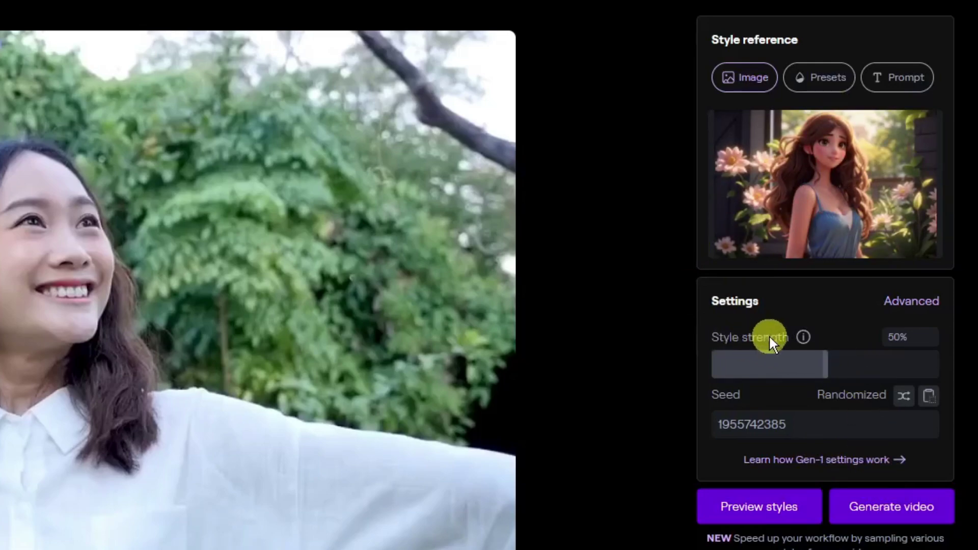
{"action": "left_click_drag", "start_coordinate": [826, 364], "coordinate": [947, 364]}
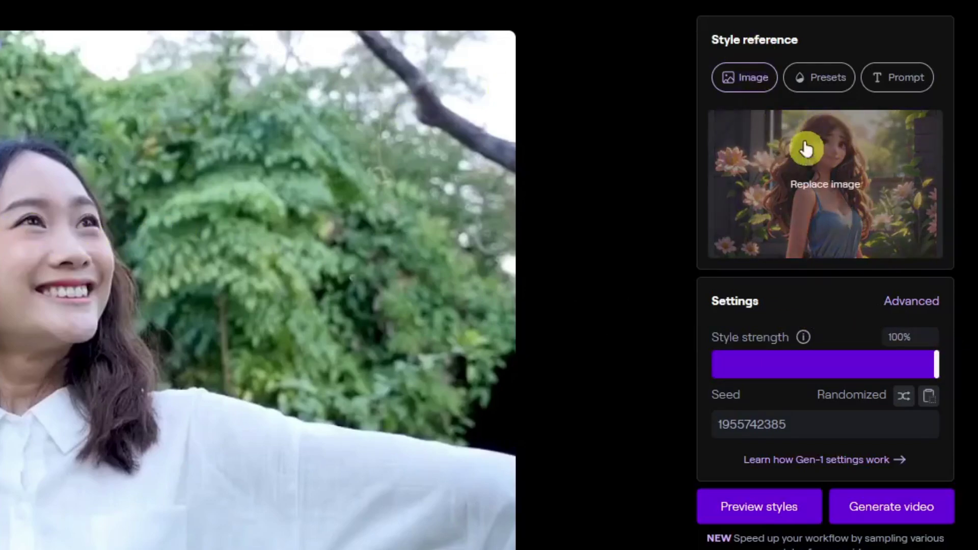
{"action": "mouse_move", "coordinate": [825, 184]}
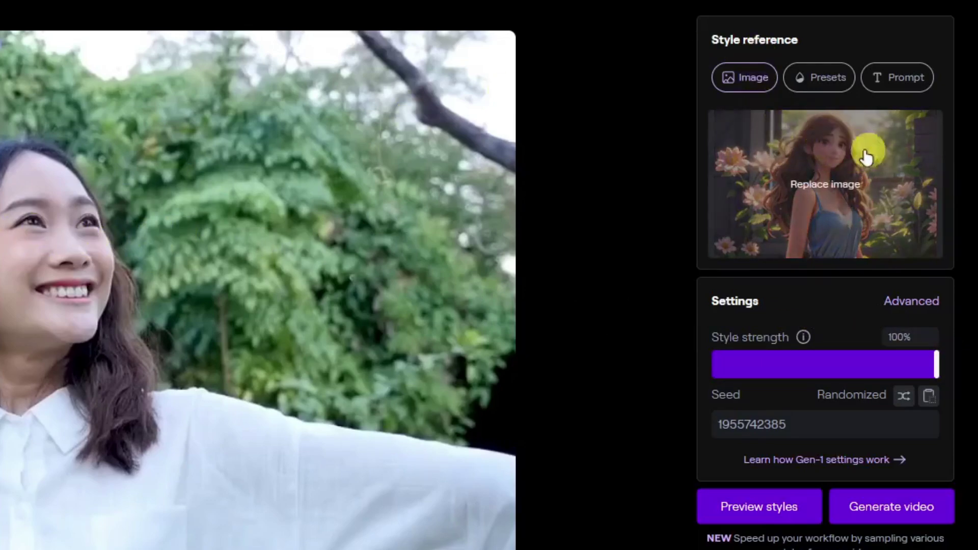
{"action": "left_click_drag", "start_coordinate": [936, 364], "coordinate": [825, 376]}
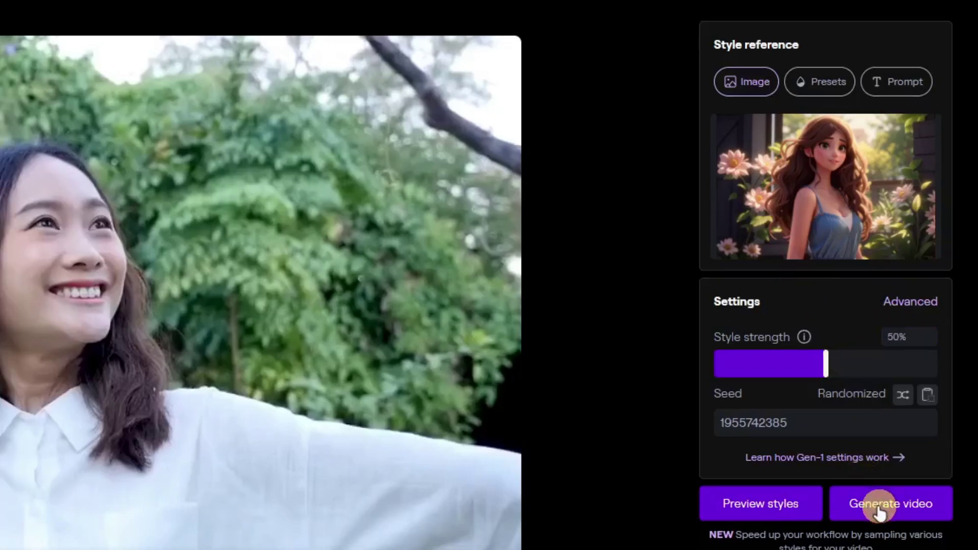
{"action": "left_click", "coordinate": [879, 508]}
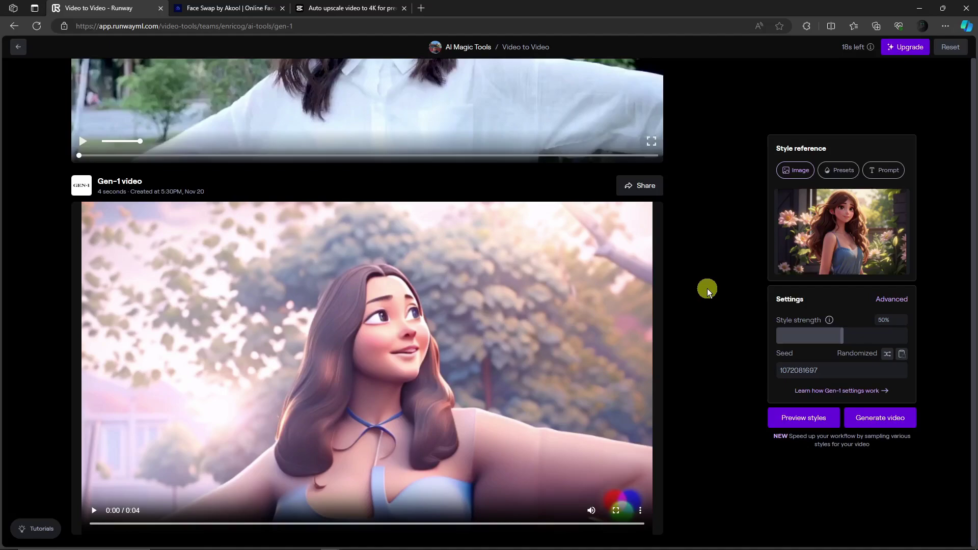
{"action": "mouse_move", "coordinate": [368, 359]}
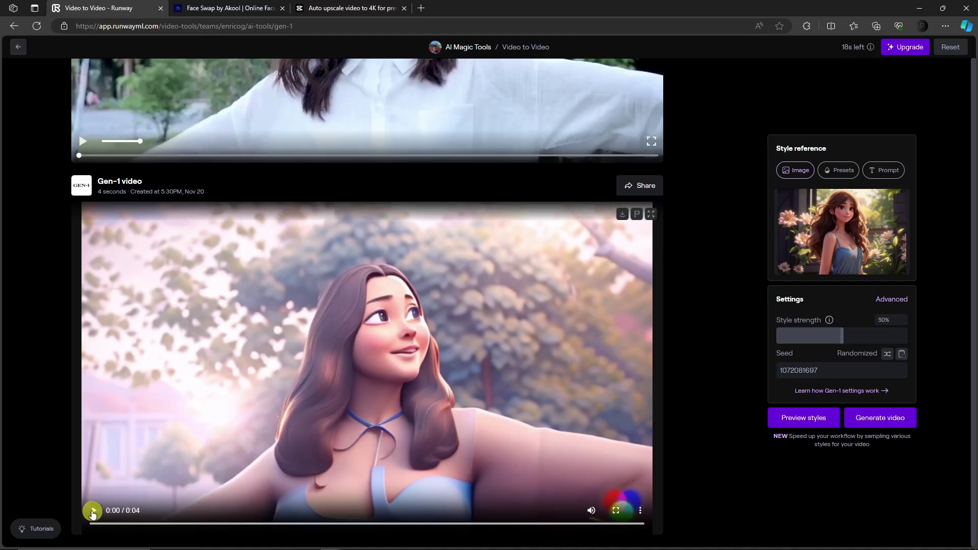
- Play, pause and rewind the generated cartoon clip to review it
{"action": "left_click", "coordinate": [92, 511]}
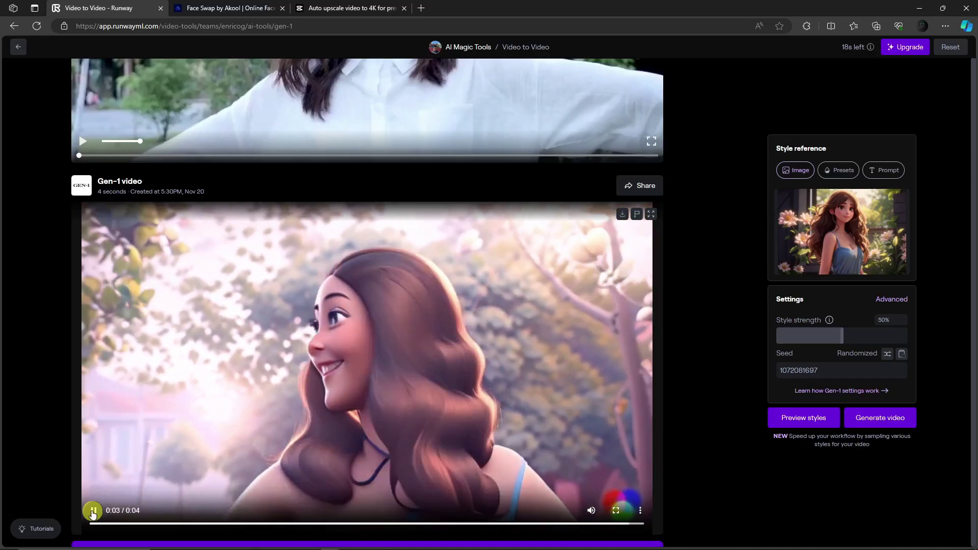
{"action": "left_click", "coordinate": [92, 511]}
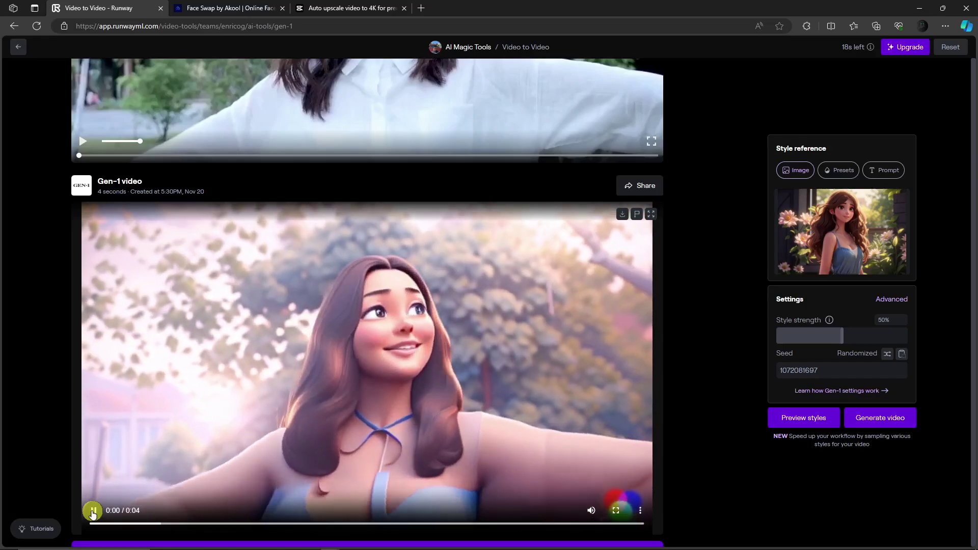
{"action": "left_click", "coordinate": [92, 511]}
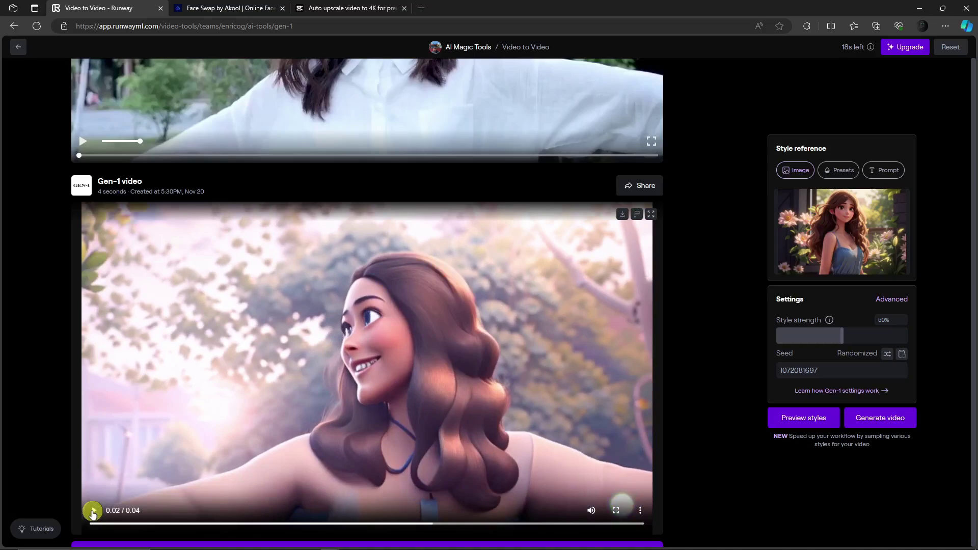
{"action": "left_click_drag", "start_coordinate": [105, 527], "coordinate": [101, 527]}
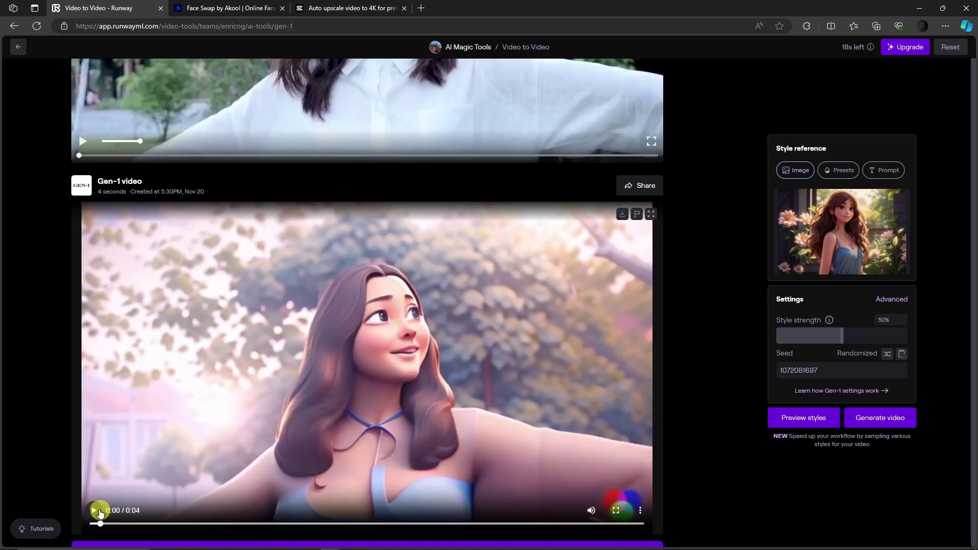
{"action": "left_click", "coordinate": [94, 510]}
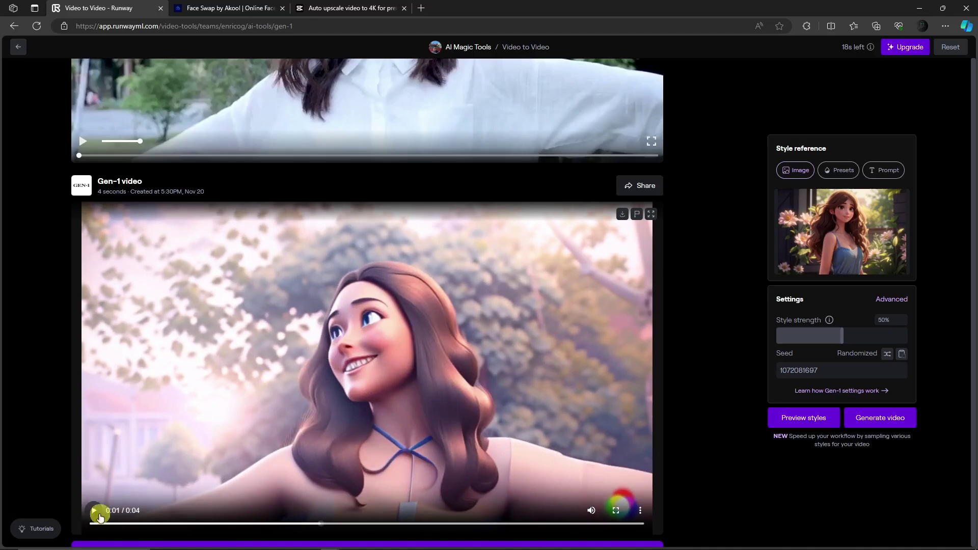
{"action": "left_click", "coordinate": [100, 516]}
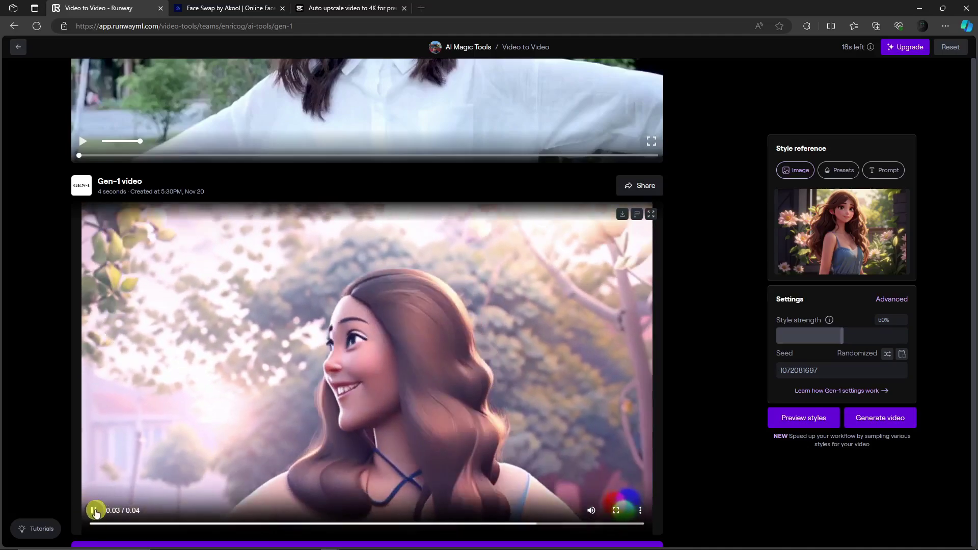
{"action": "scroll", "coordinate": [438, 359], "scroll_direction": "down", "scroll_amount": 1}
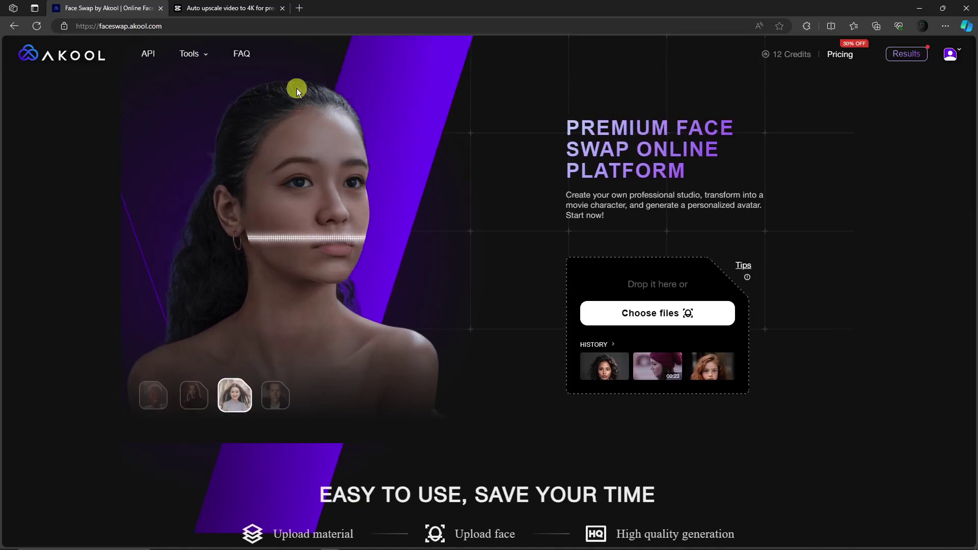
- Upload the Gen-1 cartoon video from Downloads to Akool Face Swap
{"action": "left_click", "coordinate": [660, 313]}
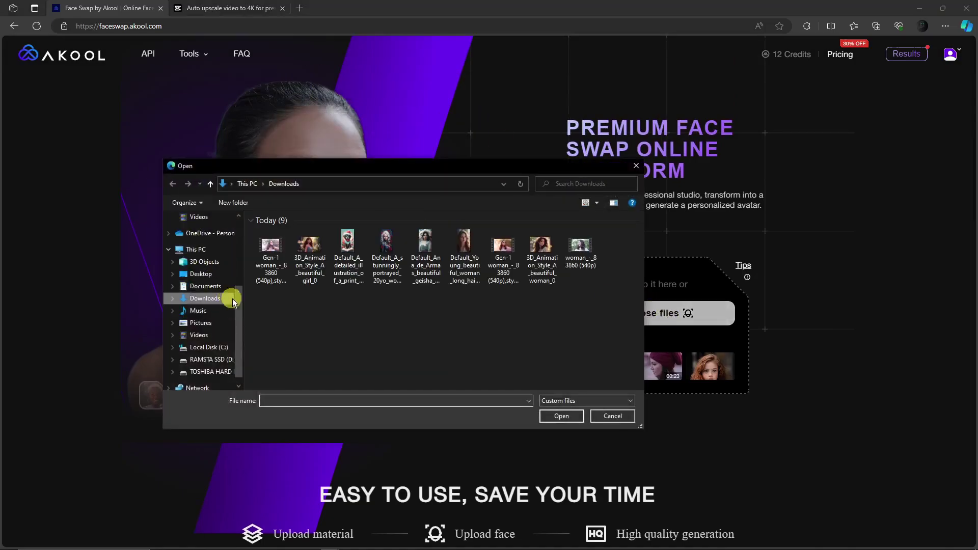
{"action": "double_click", "coordinate": [271, 253]}
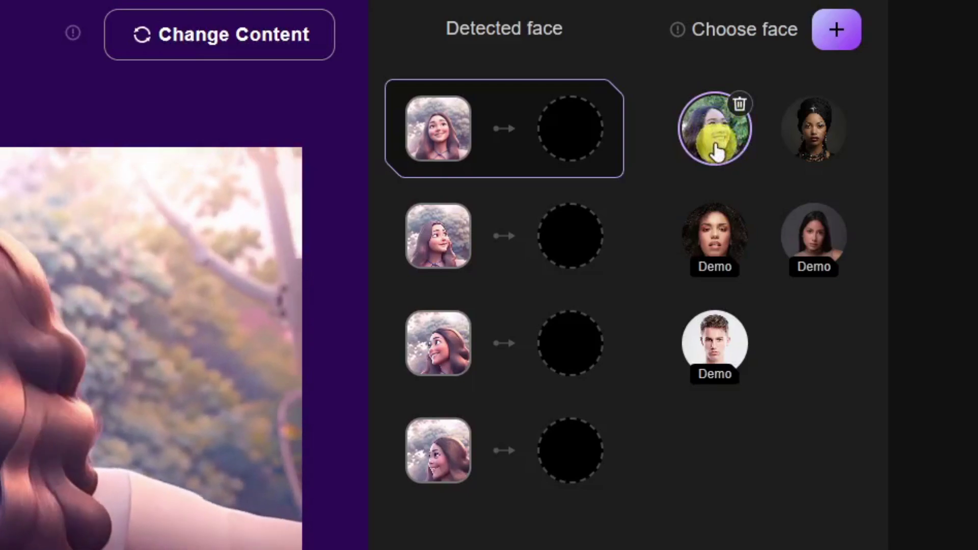
- Assign the green-background portrait to all four detected faces and run High Quality Face Swap
{"action": "left_click", "coordinate": [717, 149]}
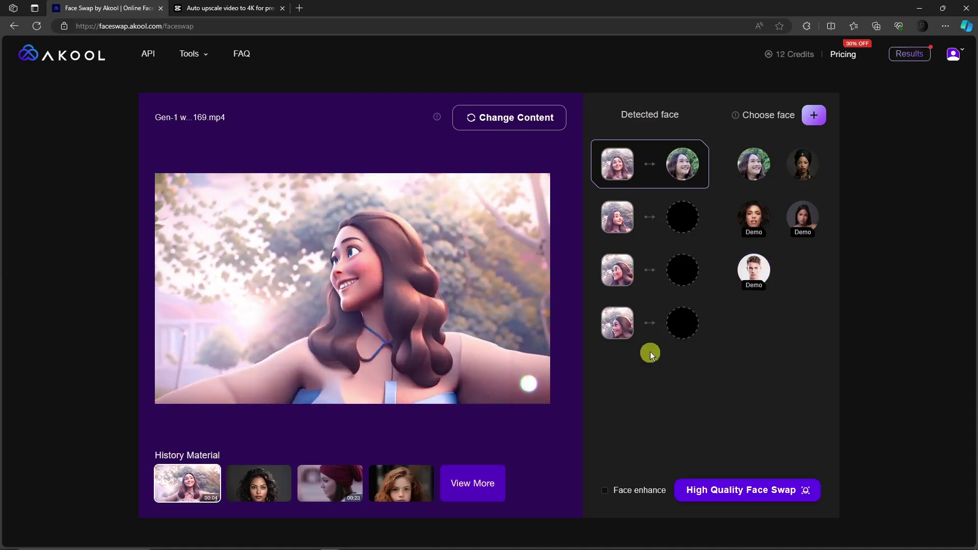
{"action": "left_click", "coordinate": [685, 222]}
{"action": "left_click", "coordinate": [745, 174]}
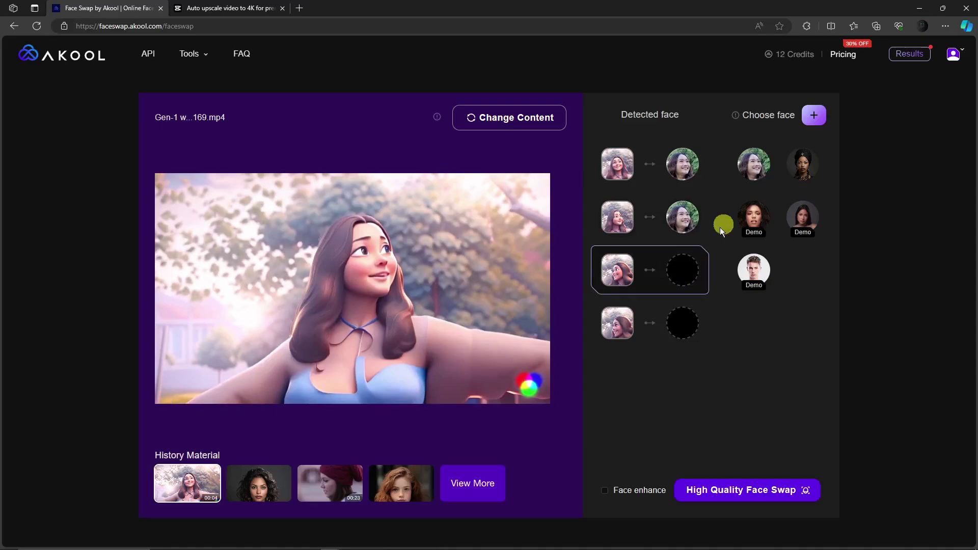
{"action": "left_click", "coordinate": [683, 322]}
{"action": "left_click", "coordinate": [754, 169]}
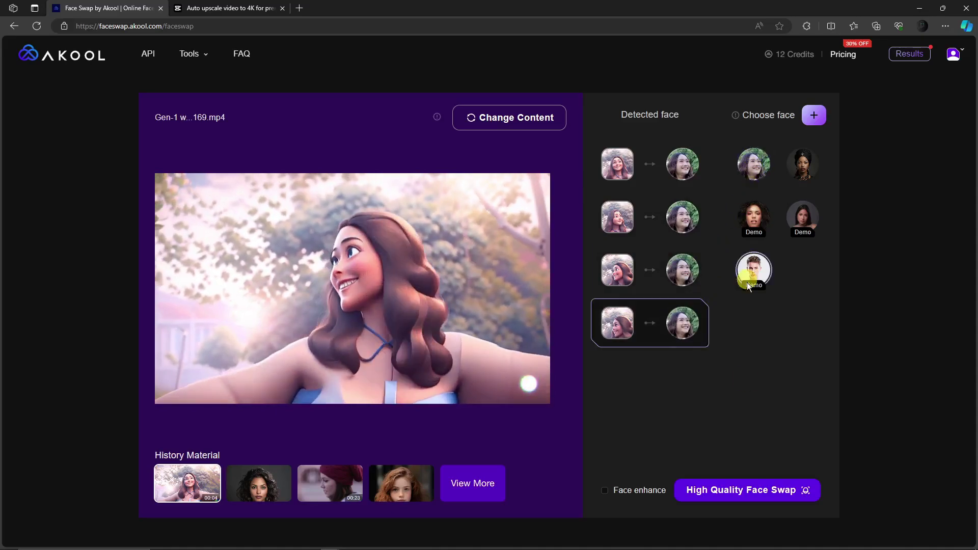
{"action": "left_click", "coordinate": [793, 493]}
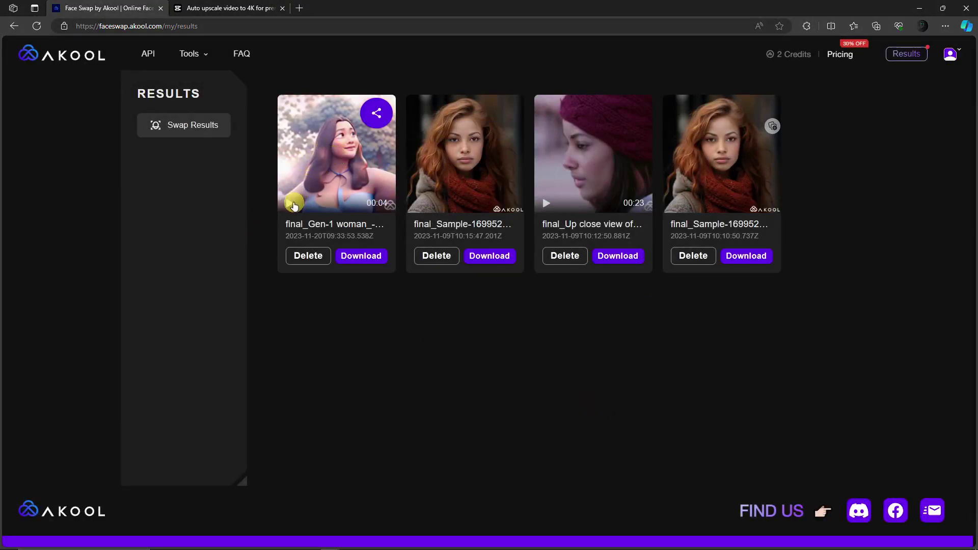
- Play the face-swapped result video in its preview, then close it
{"action": "left_click", "coordinate": [328, 156]}
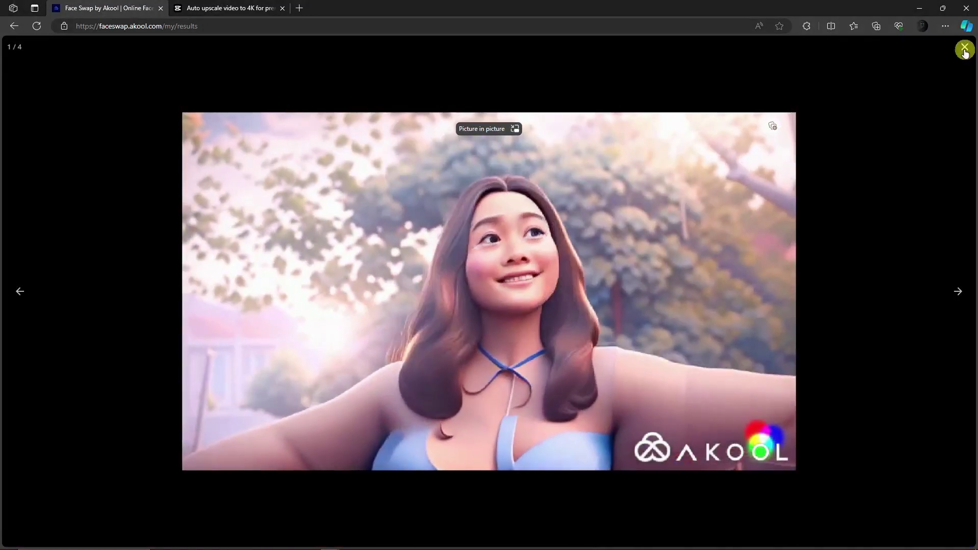
{"action": "left_click", "coordinate": [964, 48]}
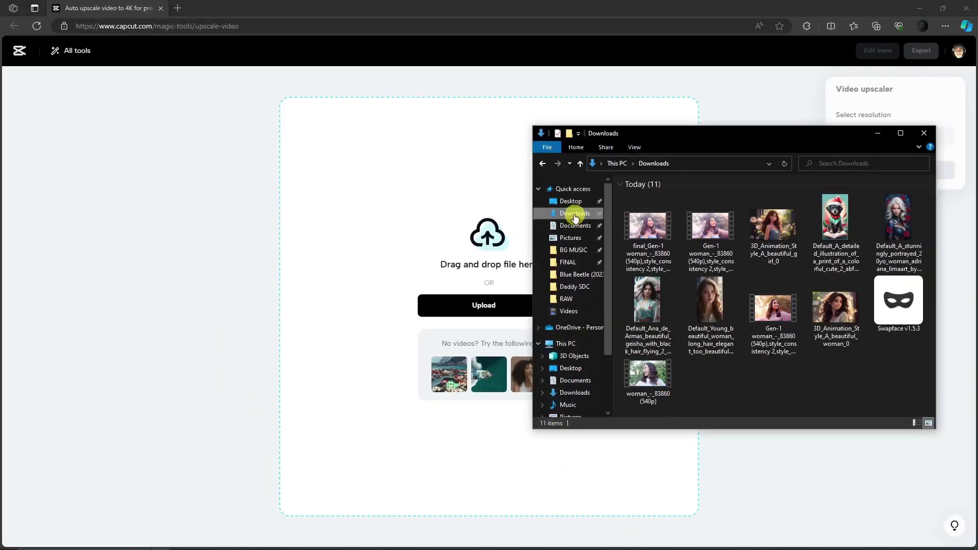
- Drop the final_Gen-1 video into CapCut's upscaler and upscale it to 2x (1536 x 896)
{"action": "left_click_drag", "start_coordinate": [707, 135], "coordinate": [868, 148]}
{"action": "left_click_drag", "start_coordinate": [821, 237], "coordinate": [487, 259]}
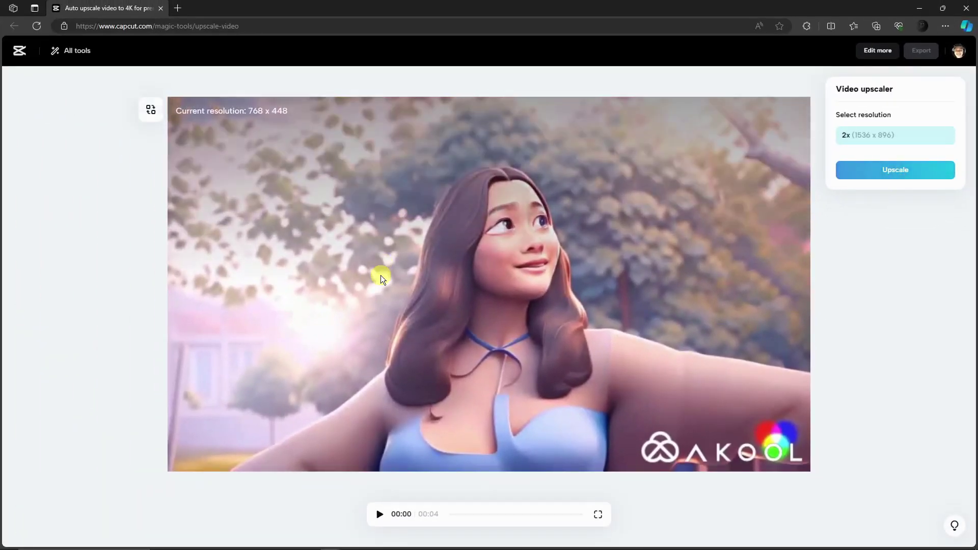
{"action": "left_click", "coordinate": [896, 172]}
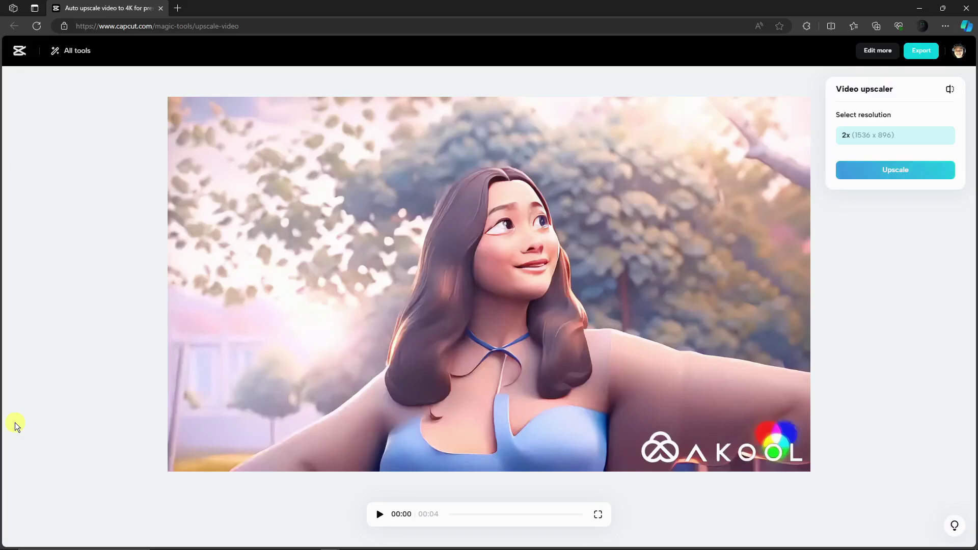
- Preview the upscaled clip in CapCut, then open Downloads holding the original Gen-1 video
{"action": "left_click", "coordinate": [385, 512]}
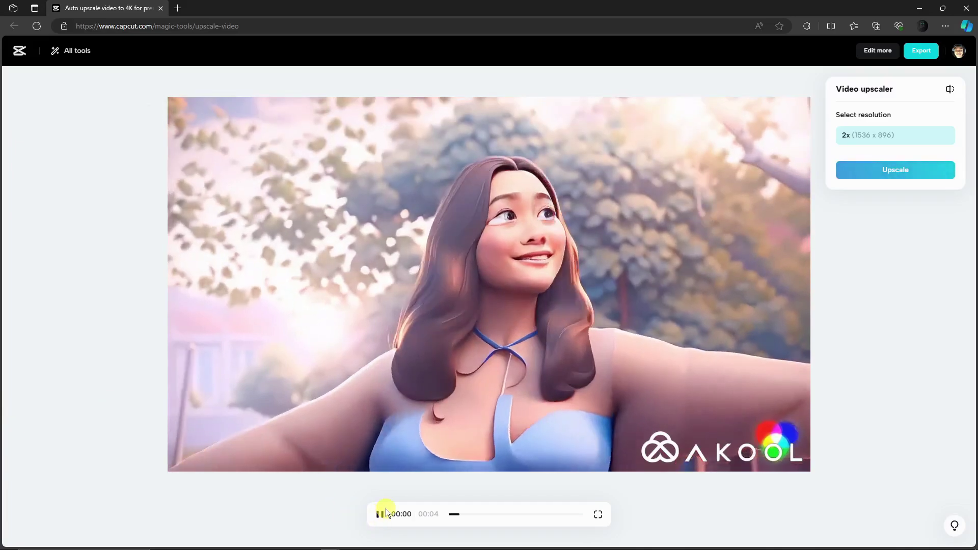
{"action": "left_click", "coordinate": [381, 515]}
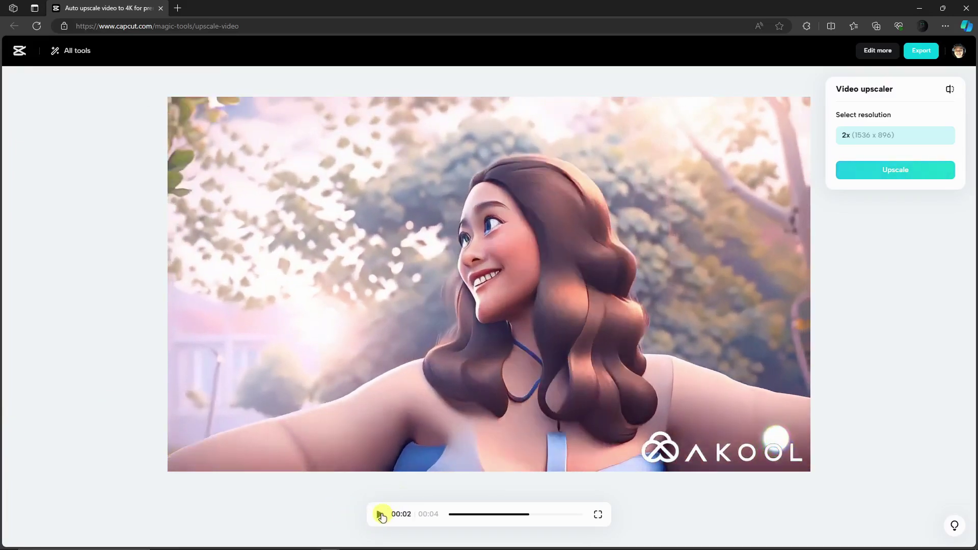
{"action": "left_click", "coordinate": [176, 542]}
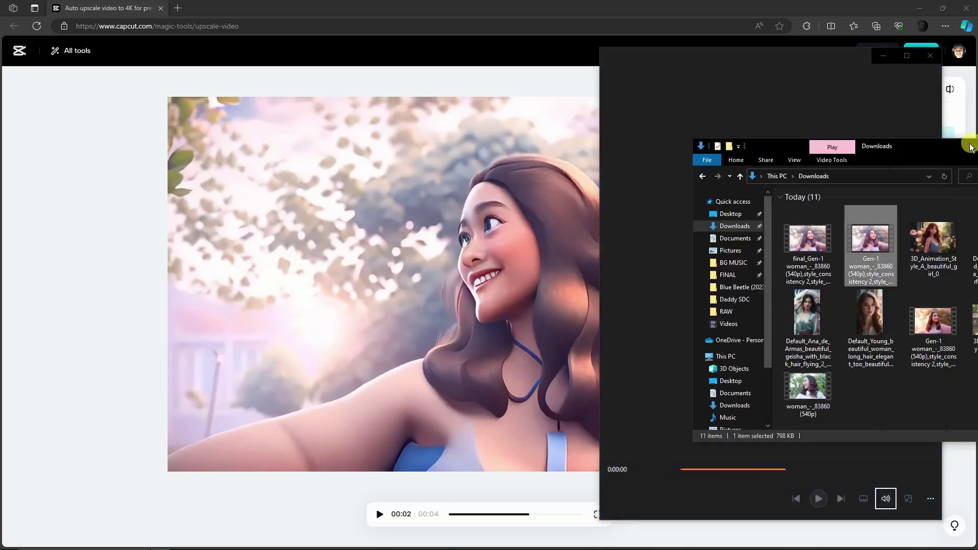
- Position the original Gen-1 clip's Media Player beside CapCut, paused for side-by-side comparison
{"action": "left_click_drag", "start_coordinate": [967, 142], "coordinate": [866, 501]}
{"action": "left_click", "coordinate": [901, 466]}
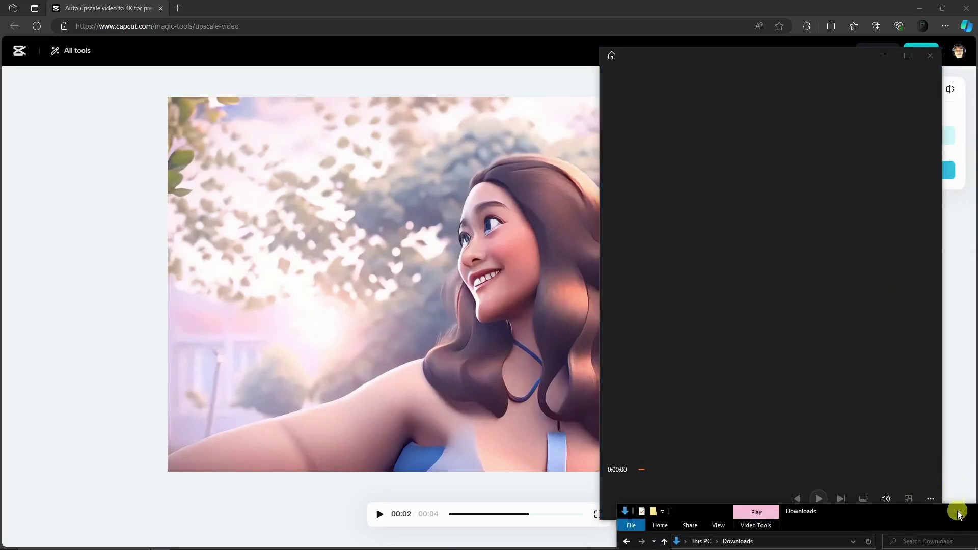
{"action": "left_click_drag", "start_coordinate": [826, 56], "coordinate": [870, 63]}
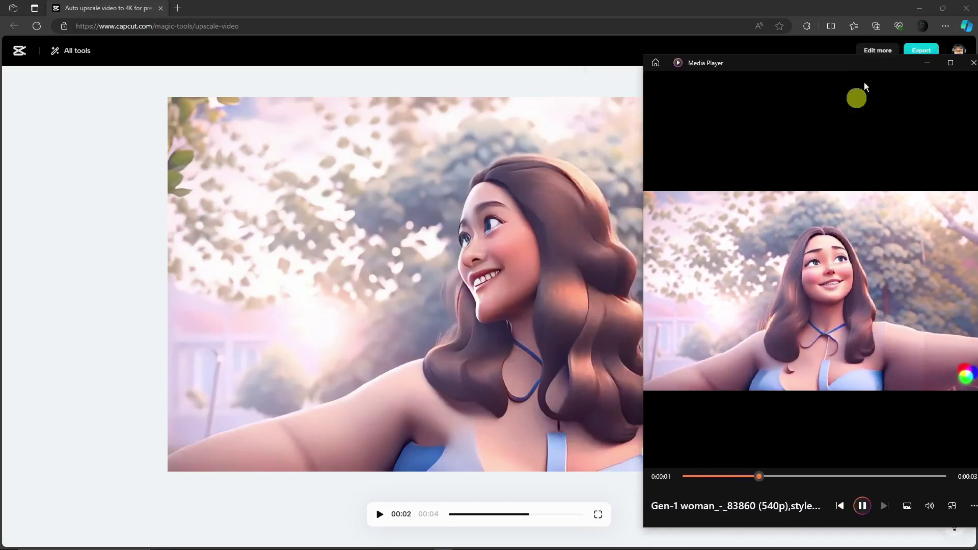
{"action": "left_click", "coordinate": [863, 507]}
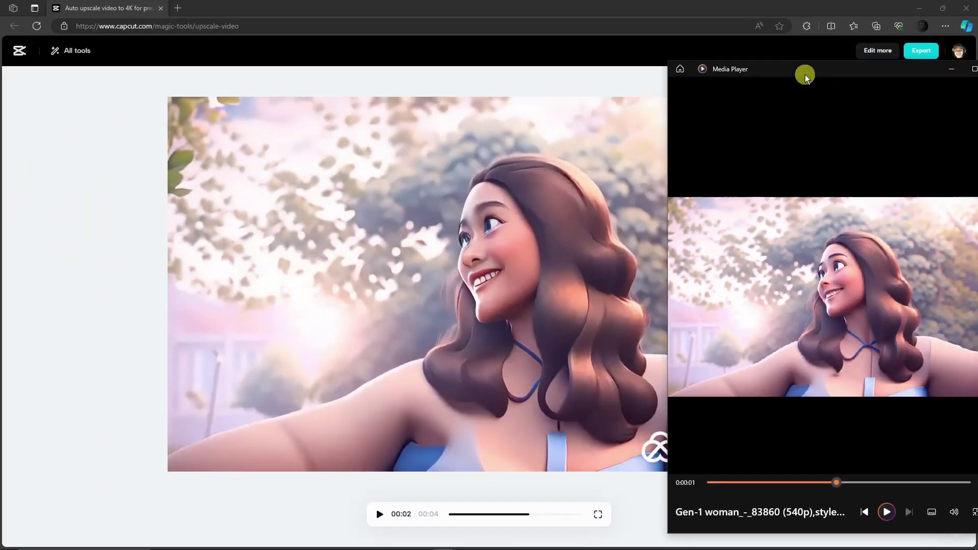
- Move the original Gen-1 clip's Media Player window aside and close it
{"action": "left_click_drag", "start_coordinate": [805, 75], "coordinate": [495, 74]}
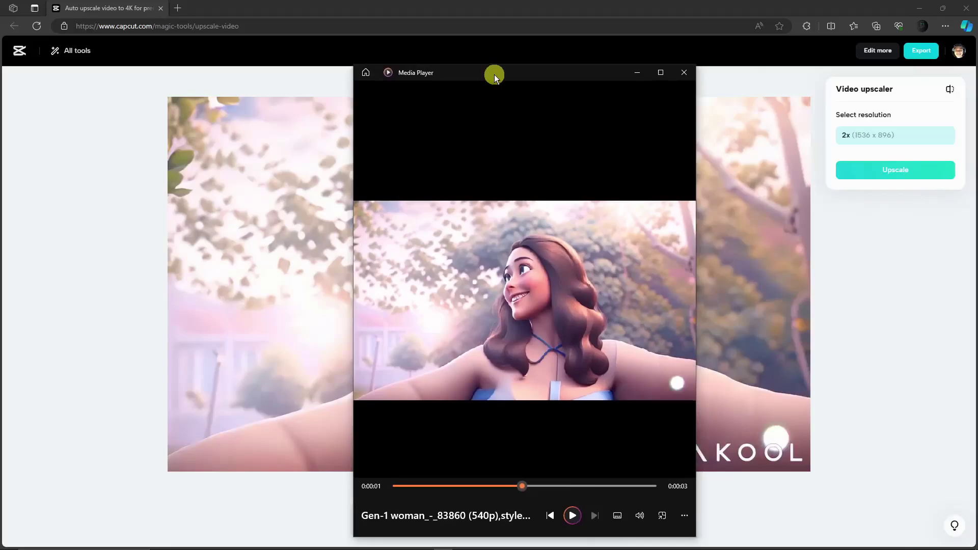
{"action": "left_click", "coordinate": [632, 74]}
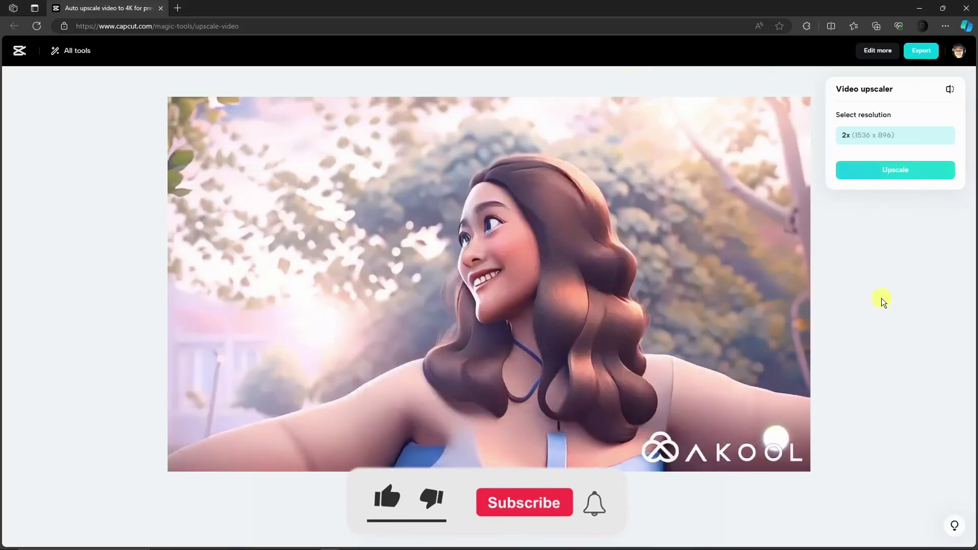